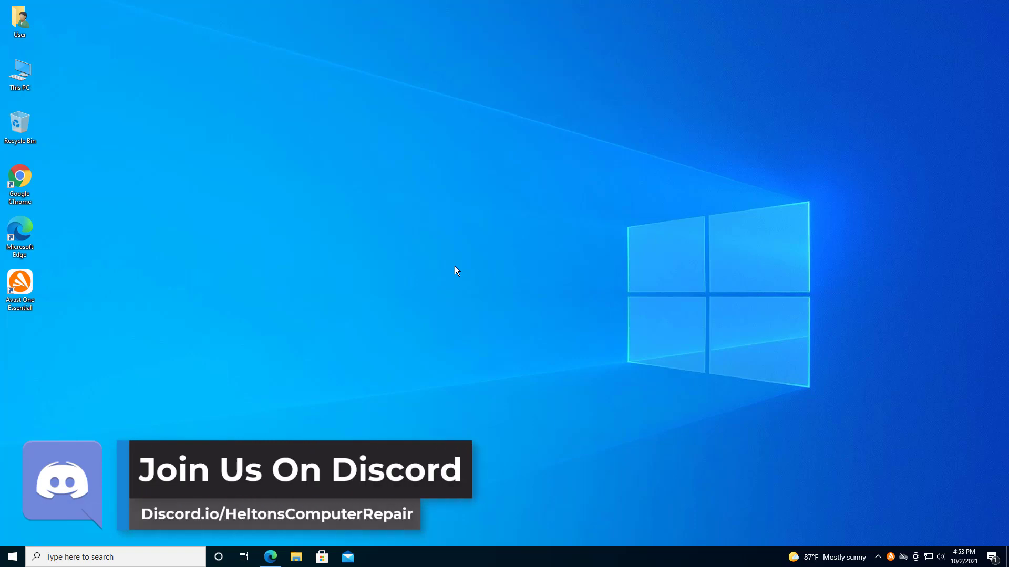
# Launch Avast One Essential from the desktop, scroll through its window, then close it.
pyautogui.doubleClick(26, 278)
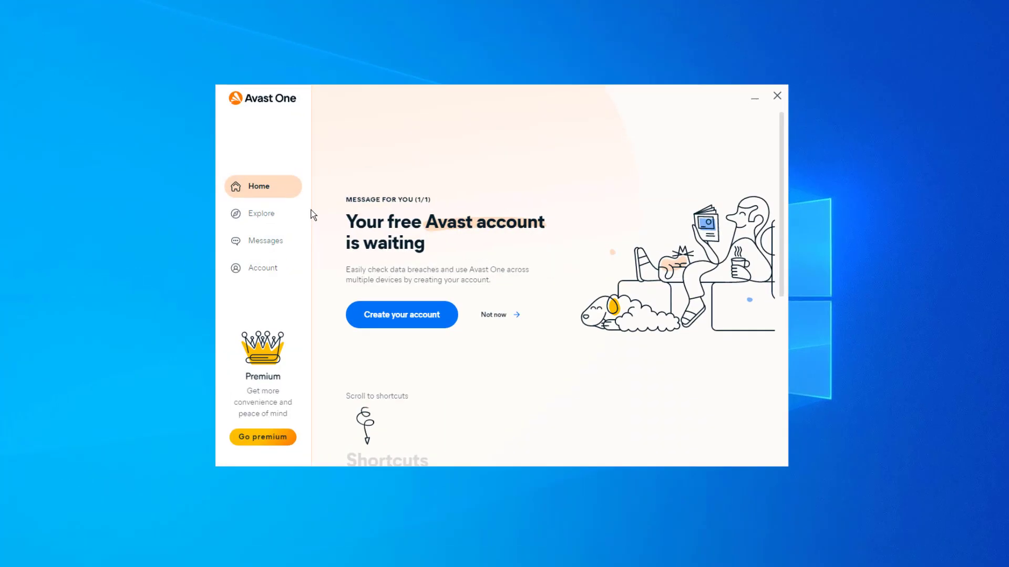
pyautogui.scroll(-5, 451, 308)
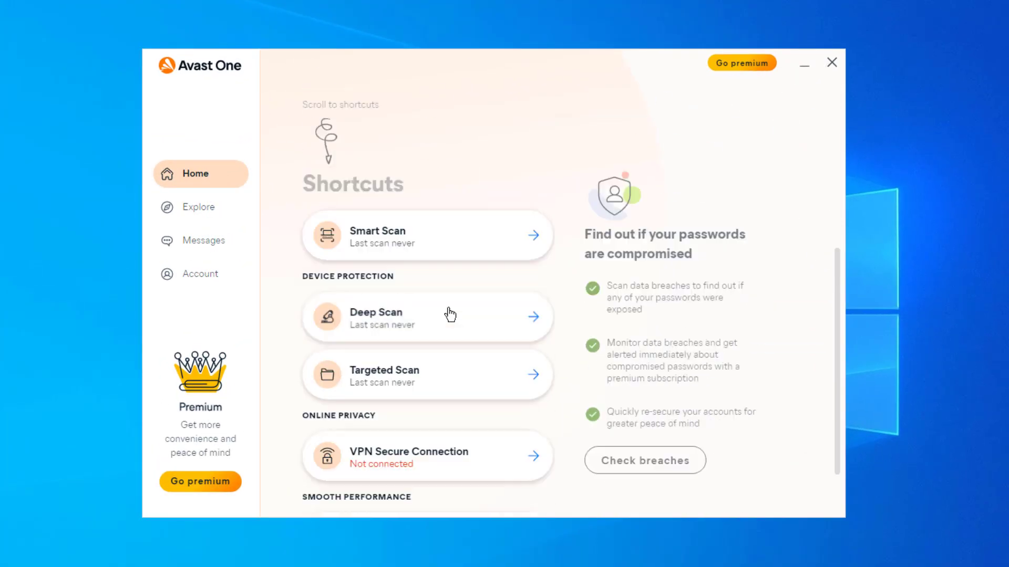
pyautogui.scroll(-2, 450, 315)
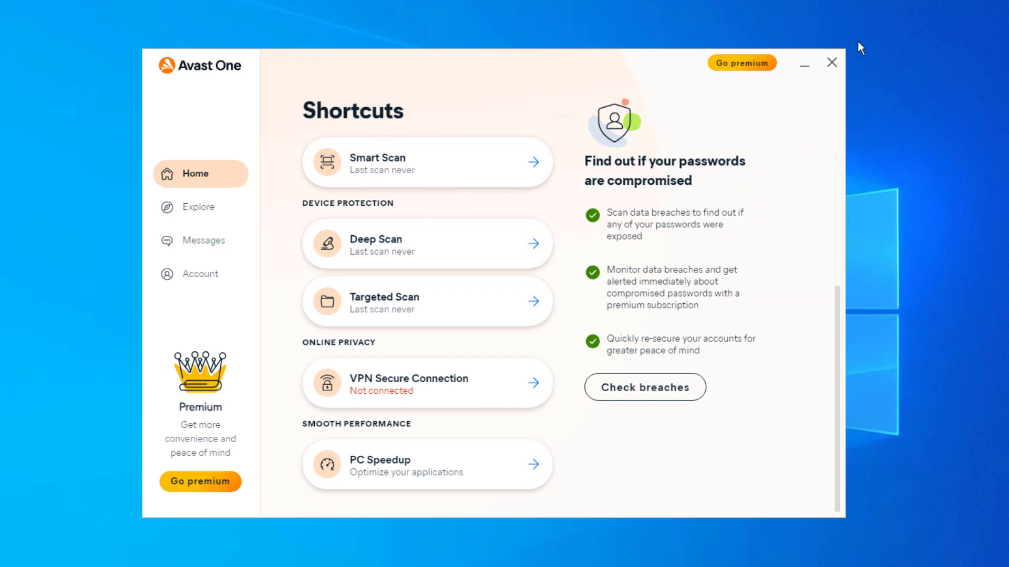
pyautogui.click(834, 63)
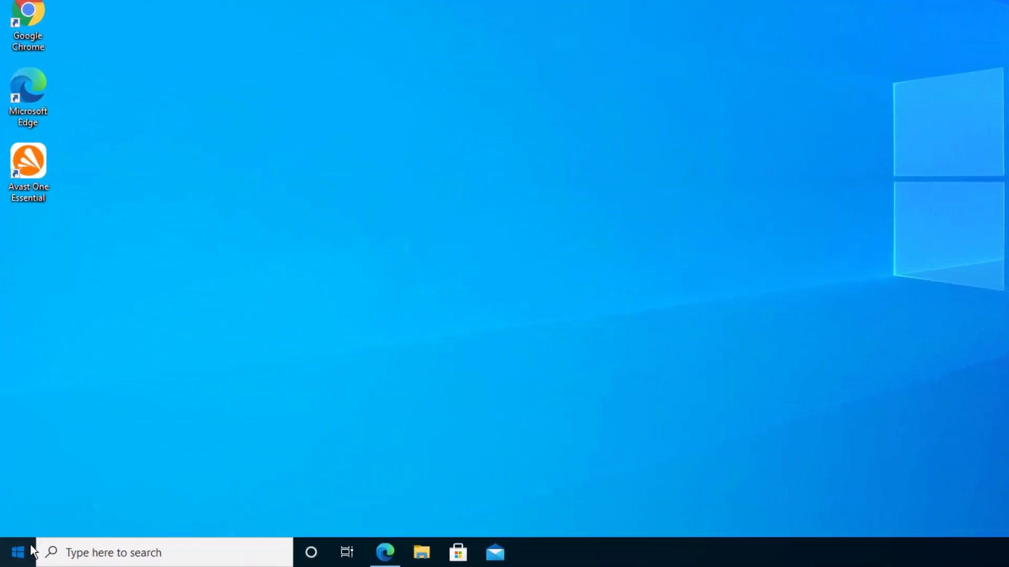
# Go to the Apps & features list in Windows Settings.
pyautogui.click(12, 557)
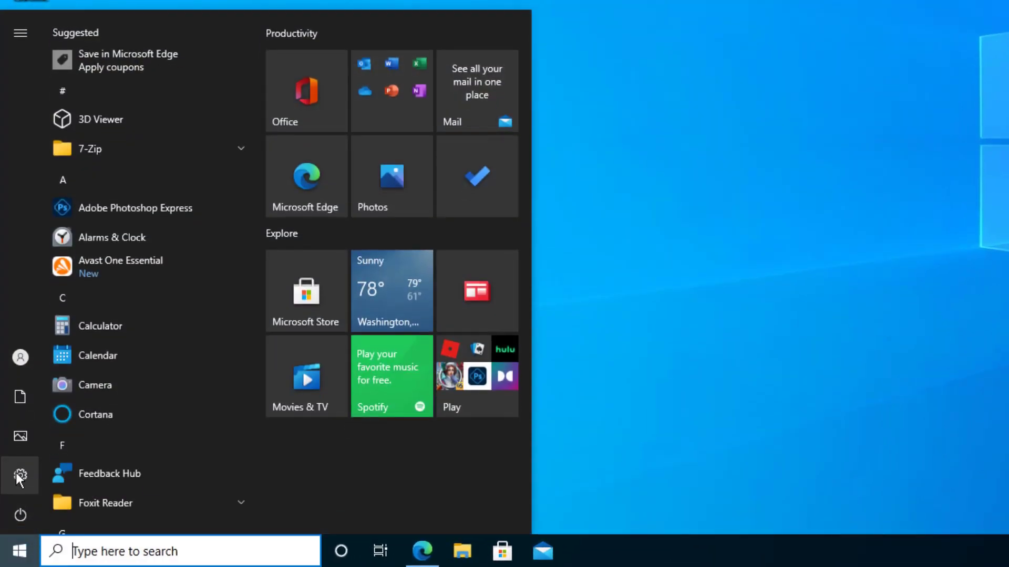
pyautogui.click(17, 476)
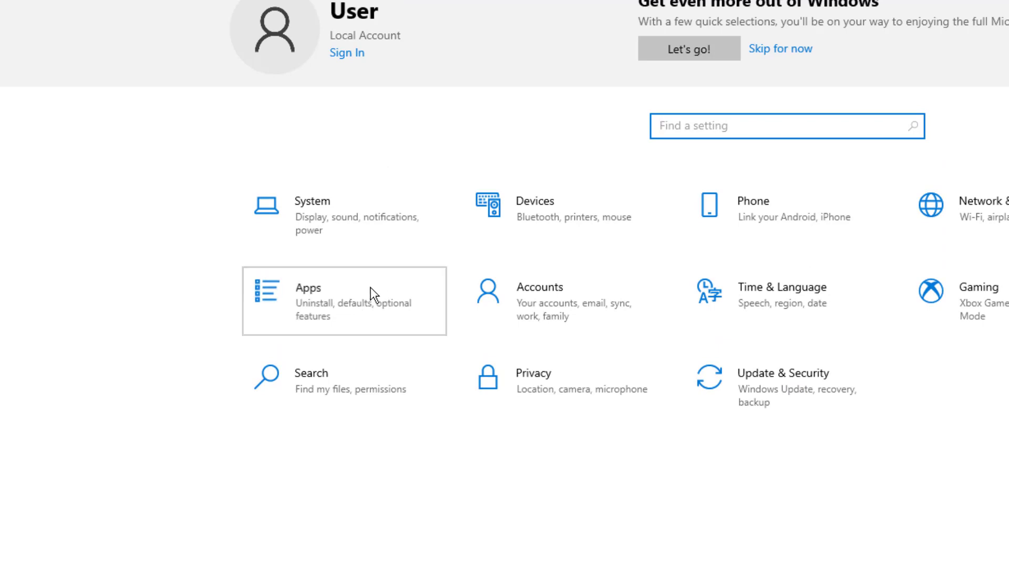
pyautogui.click(370, 288)
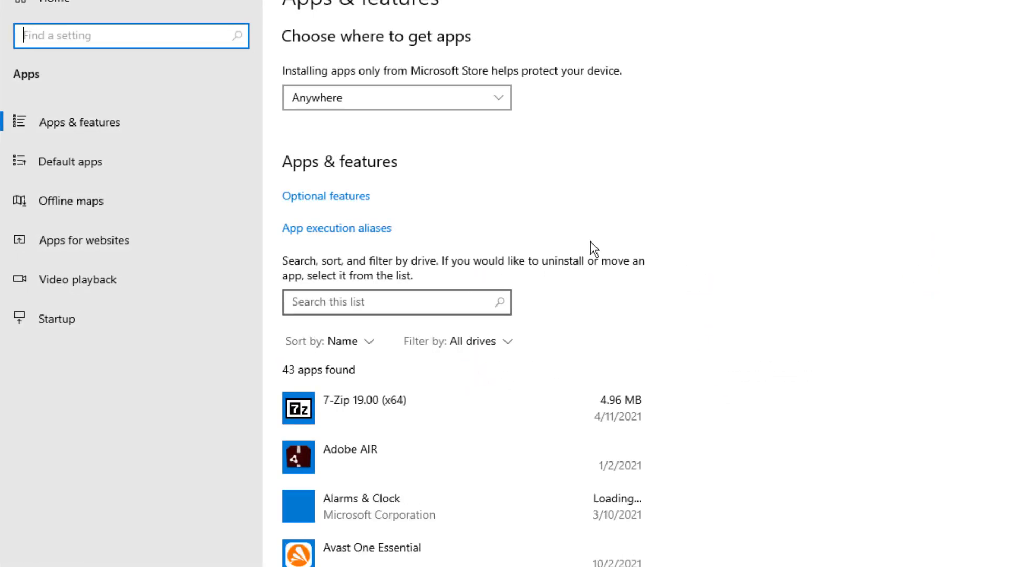
pyautogui.scroll(-5, 481, 398)
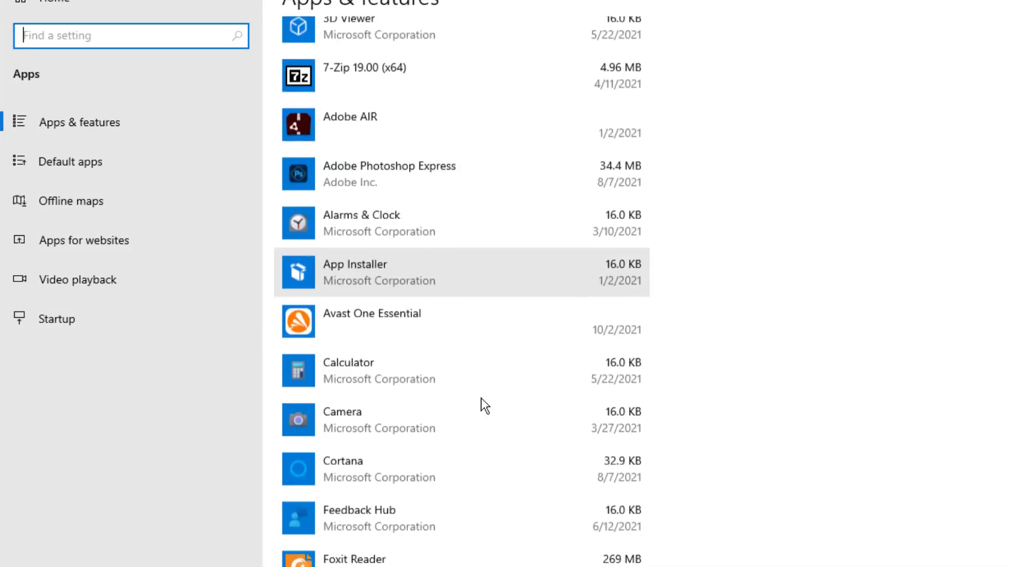
# Start uninstalling Avast One Essential, then decline the installer's permission prompt.
pyautogui.click(471, 331)
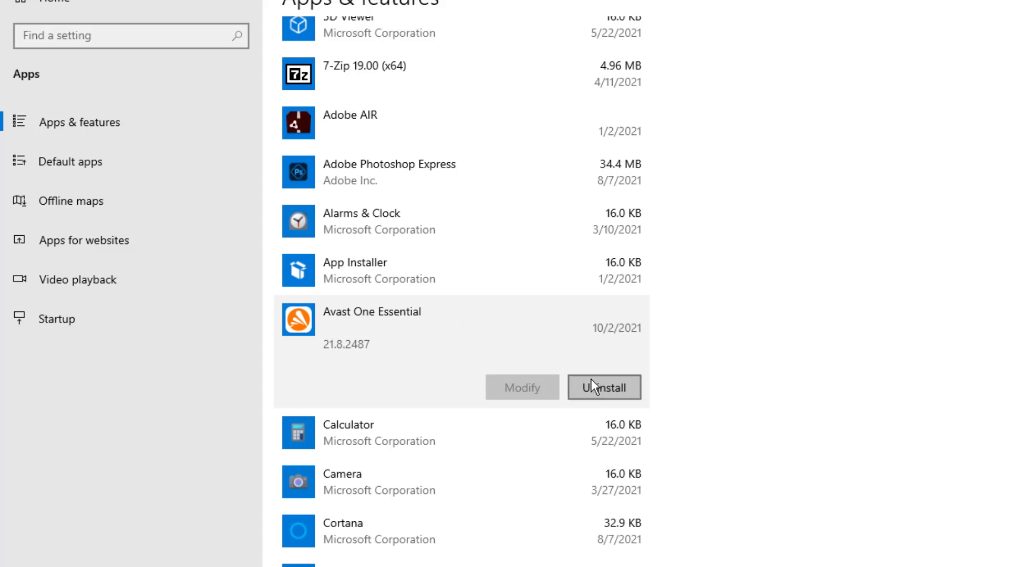
pyautogui.click(597, 395)
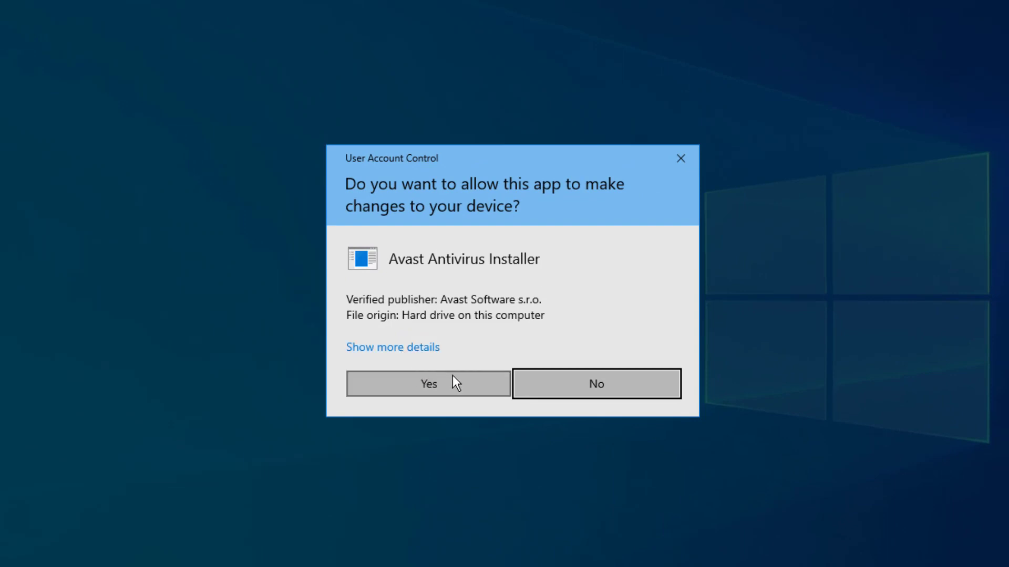
pyautogui.click(581, 384)
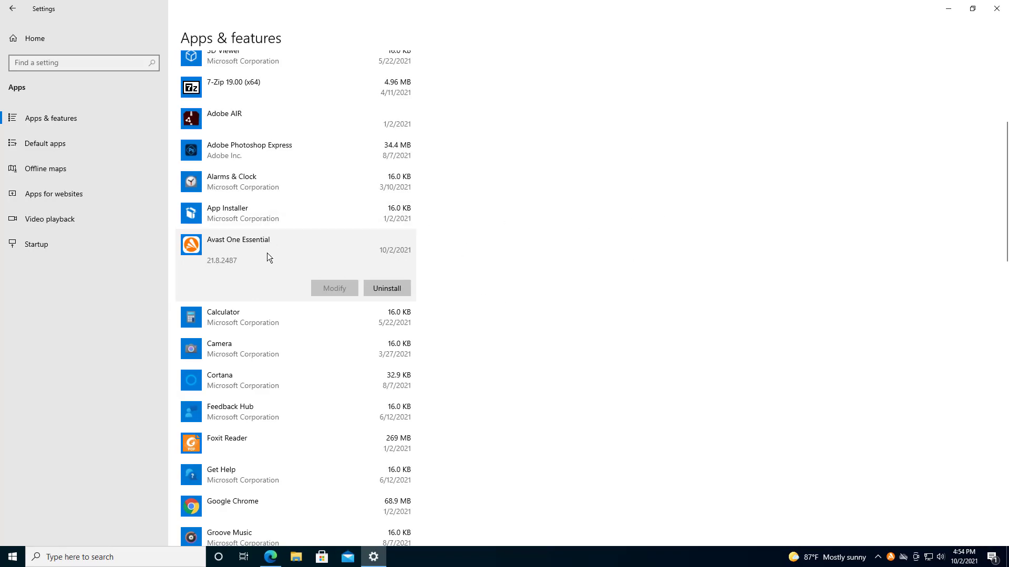
# Open Control Panel, switch to large icons, then return to the category view.
pyautogui.press('super')
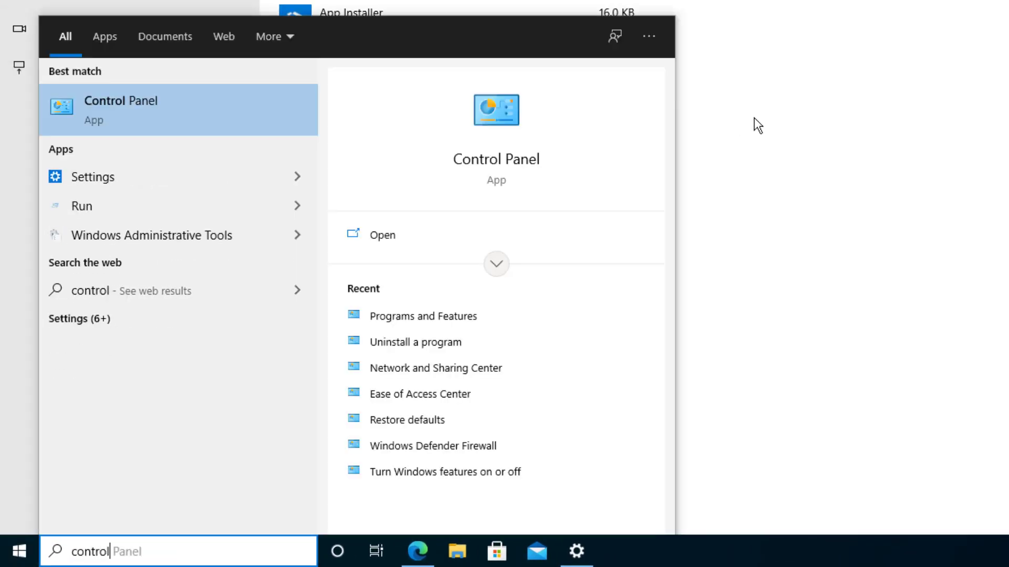
pyautogui.click(173, 125)
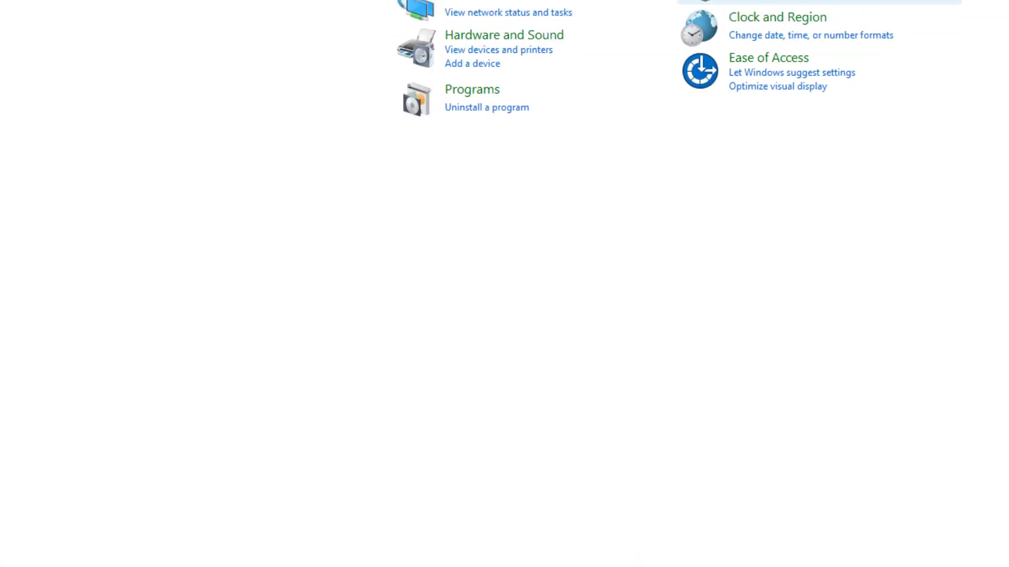
pyautogui.click(772, 80)
pyautogui.click(764, 125)
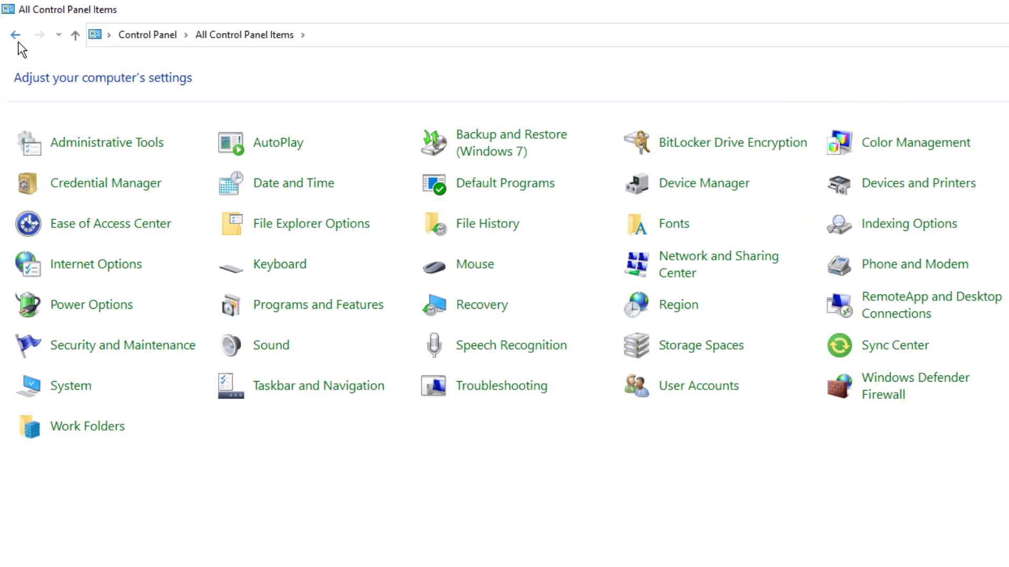
pyautogui.click(16, 36)
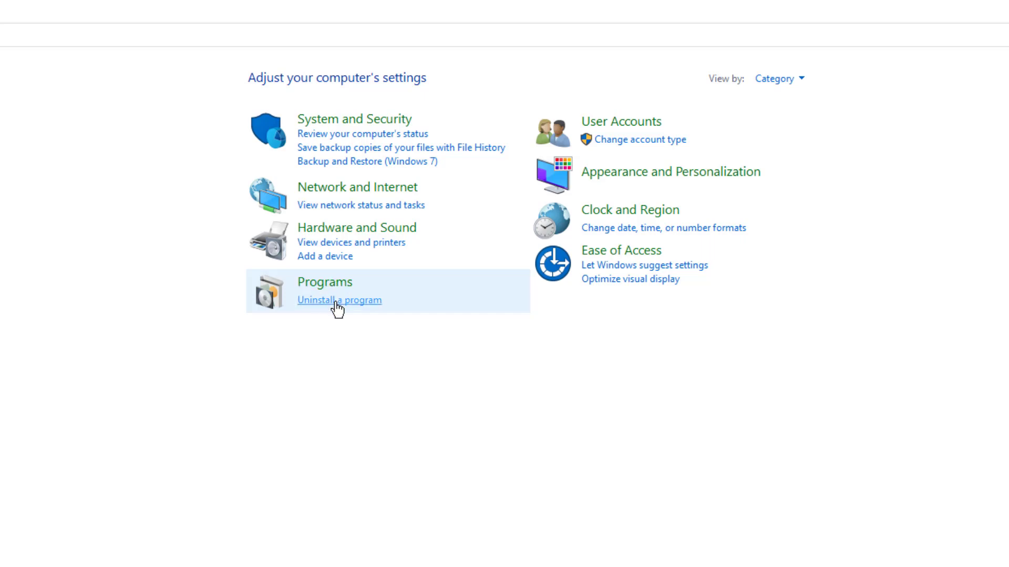
# In Programs and Features, launch the uninstaller for Avast One Essential.
pyautogui.click(337, 304)
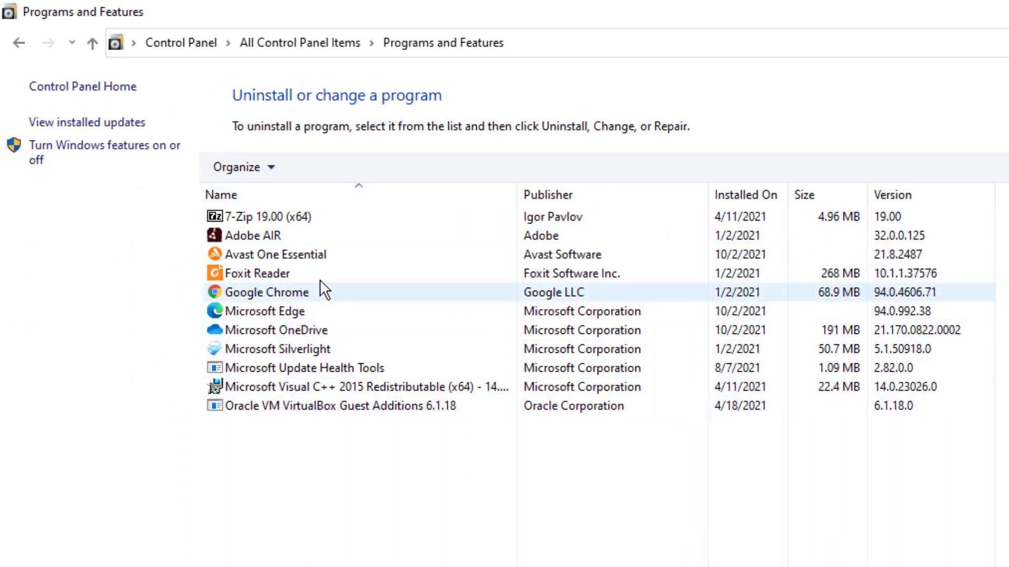
pyautogui.click(324, 254)
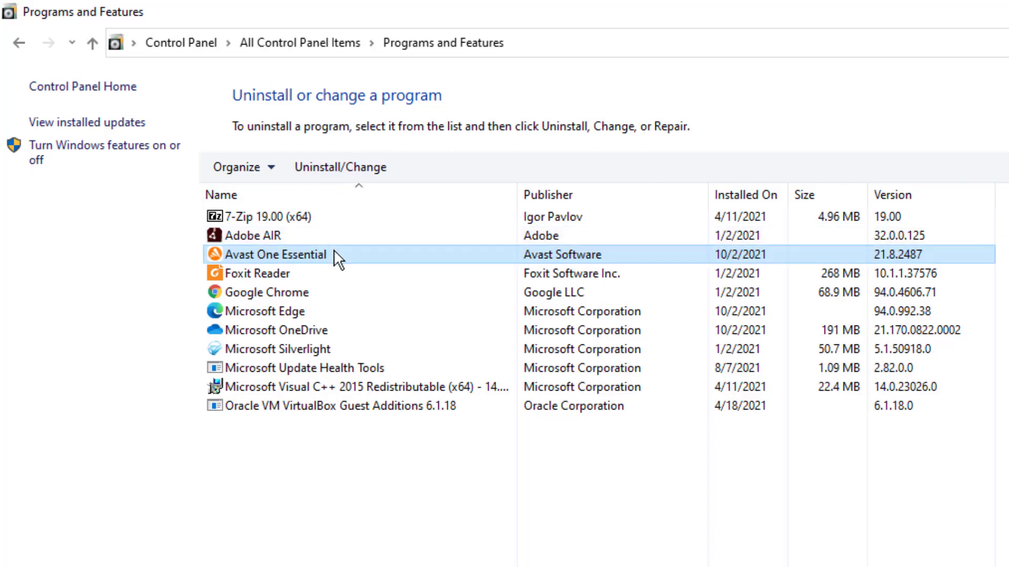
pyautogui.doubleClick(333, 250)
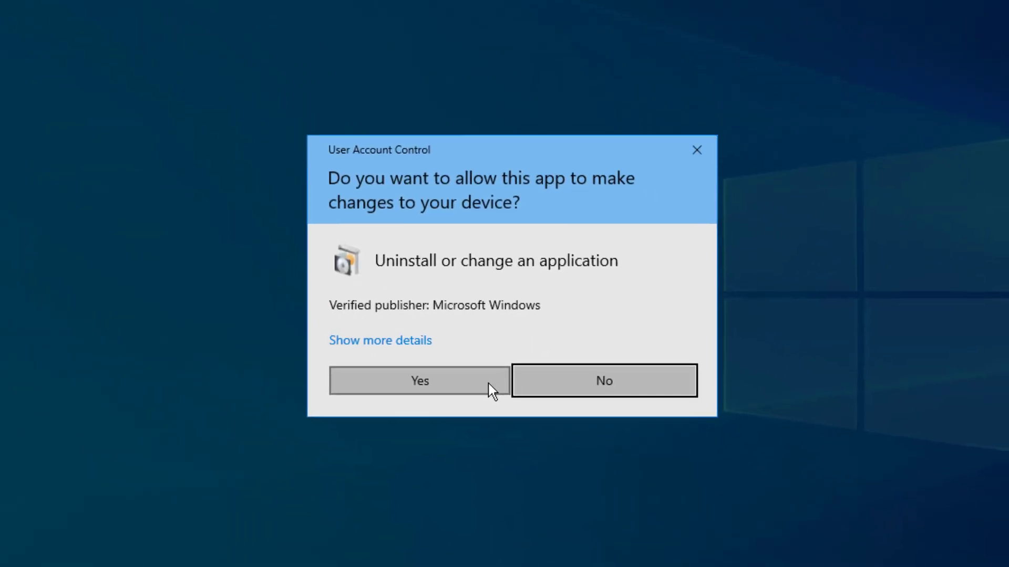
# Decline the permission prompt, then uninstall Avast One Essential from Apps & features and confirm.
pyautogui.click(531, 374)
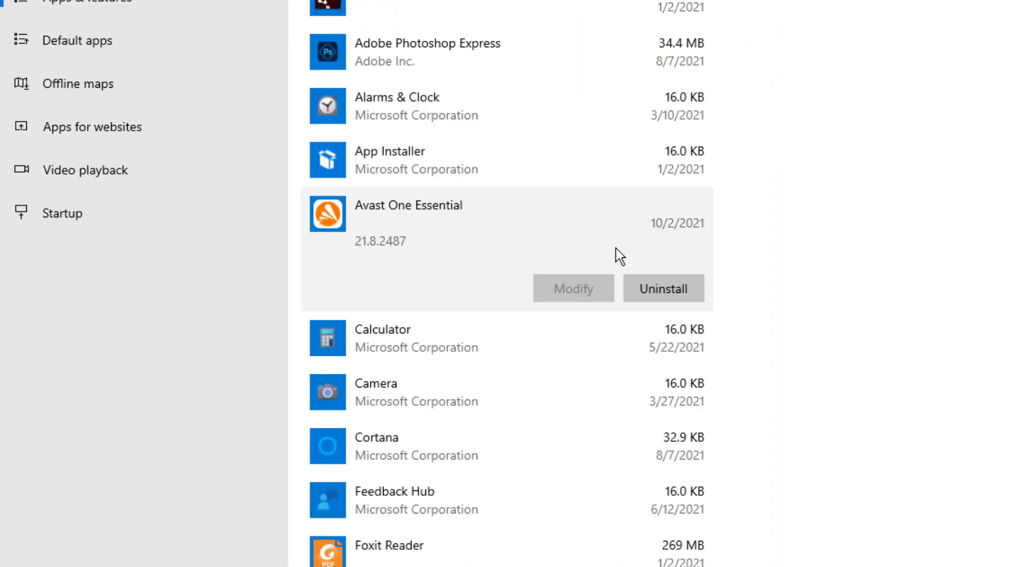
pyautogui.click(685, 288)
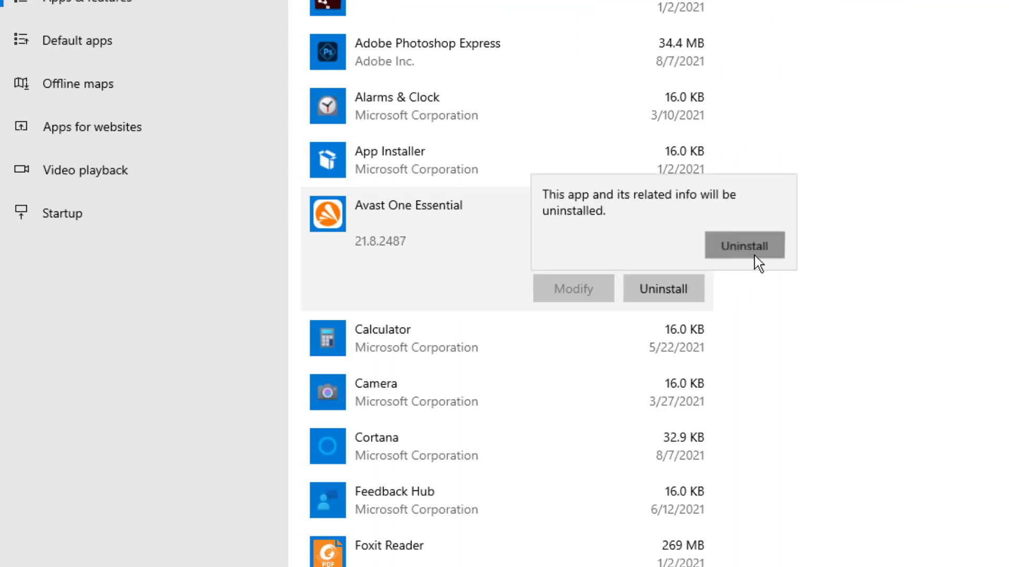
pyautogui.click(754, 255)
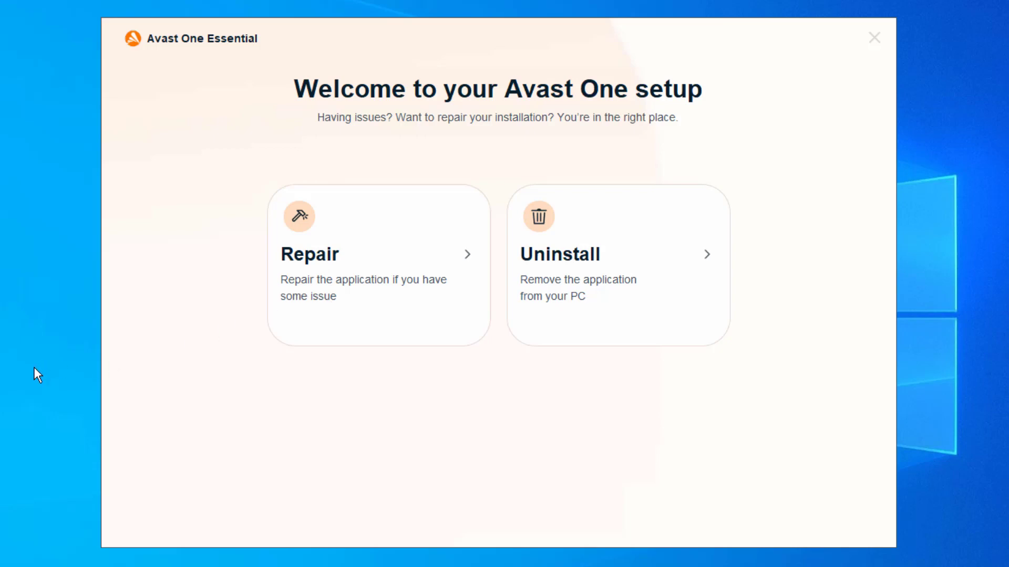
# Choose Uninstall in the Avast One setup window and skip the free-month offer.
pyautogui.click(602, 275)
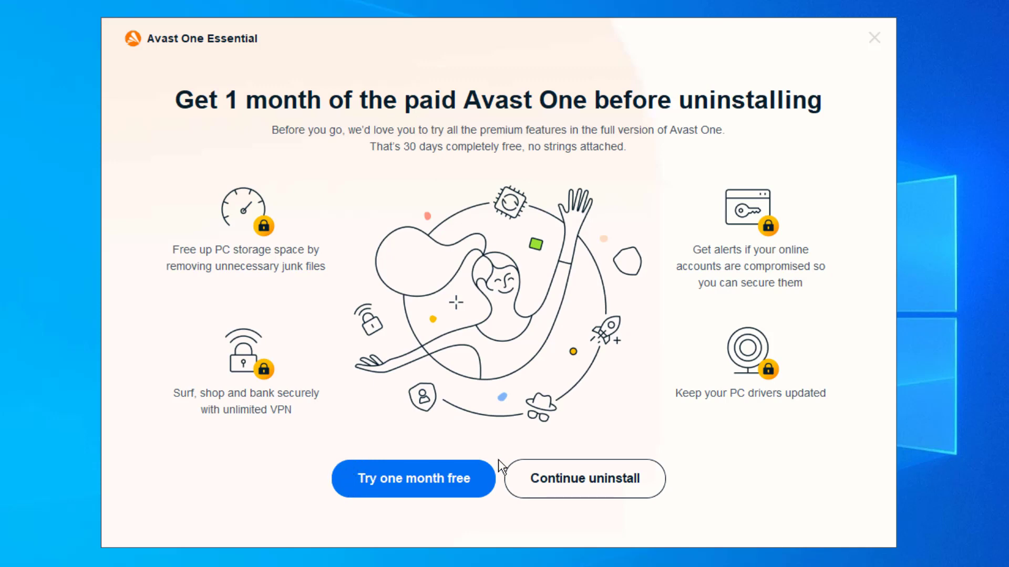
pyautogui.click(535, 481)
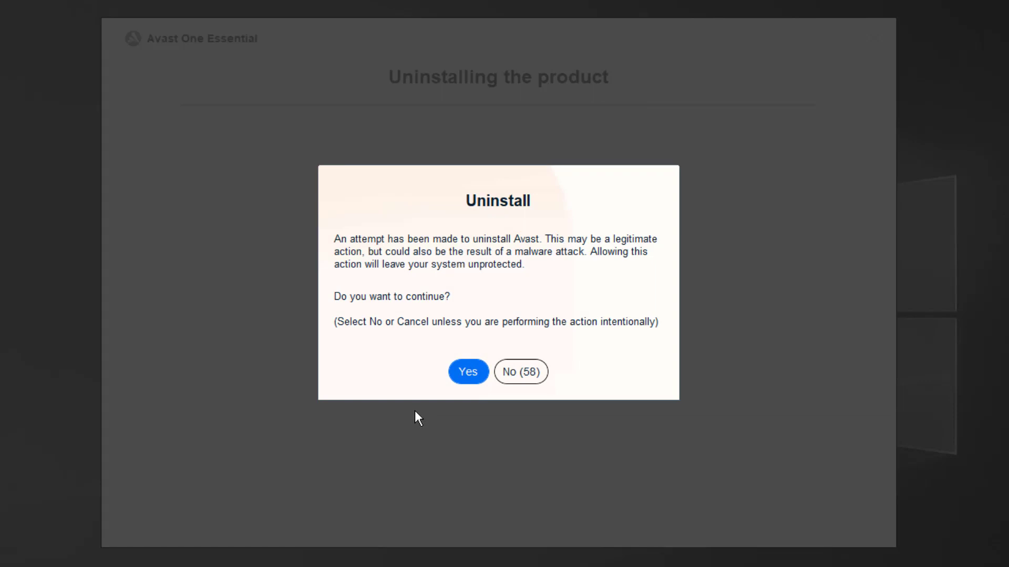
# Confirm the Avast One Essential removal with Yes and let it finish.
pyautogui.click(474, 379)
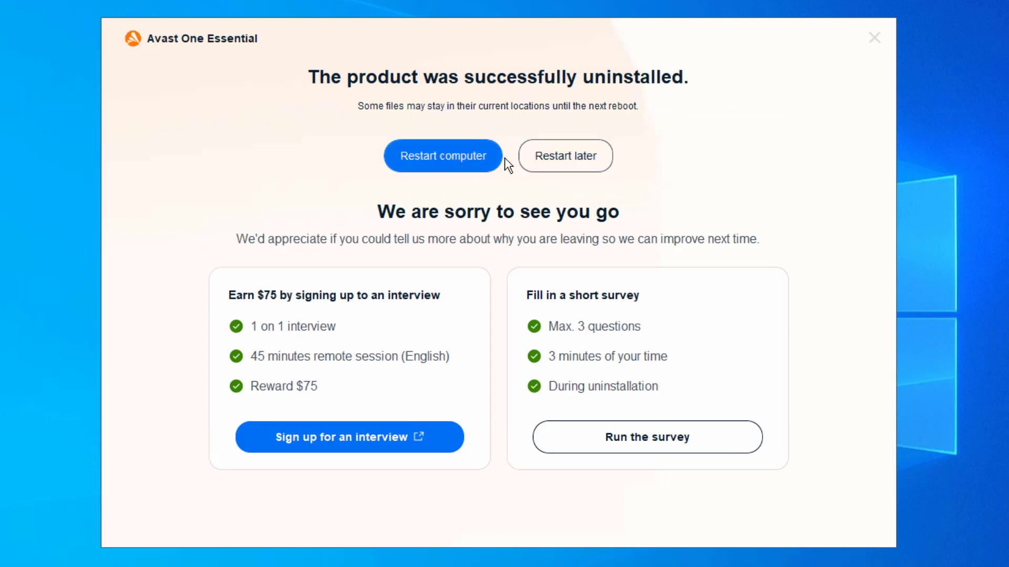
# Restart the computer from the uninstall-complete page.
pyautogui.click(484, 161)
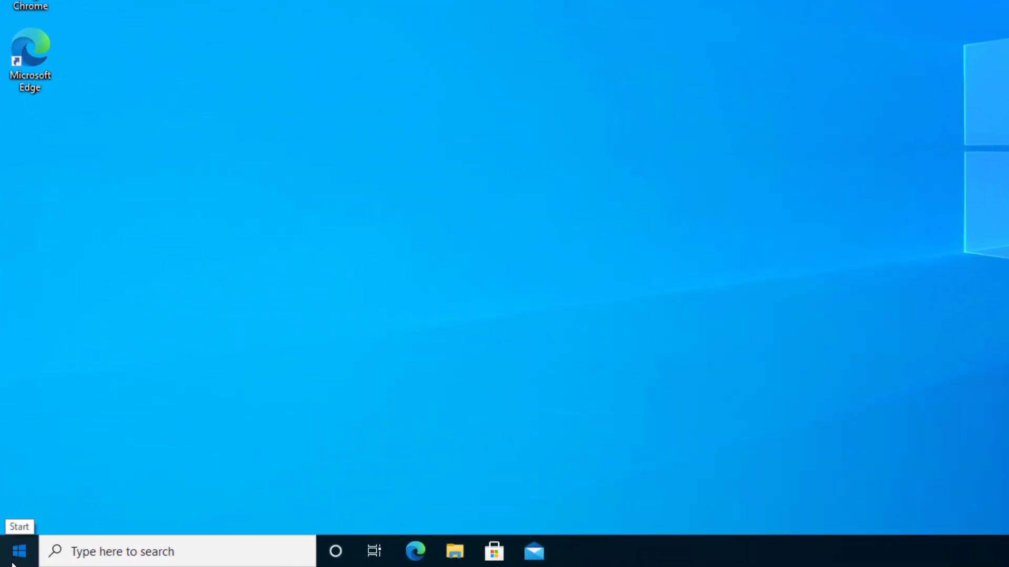
pyautogui.click(12, 556)
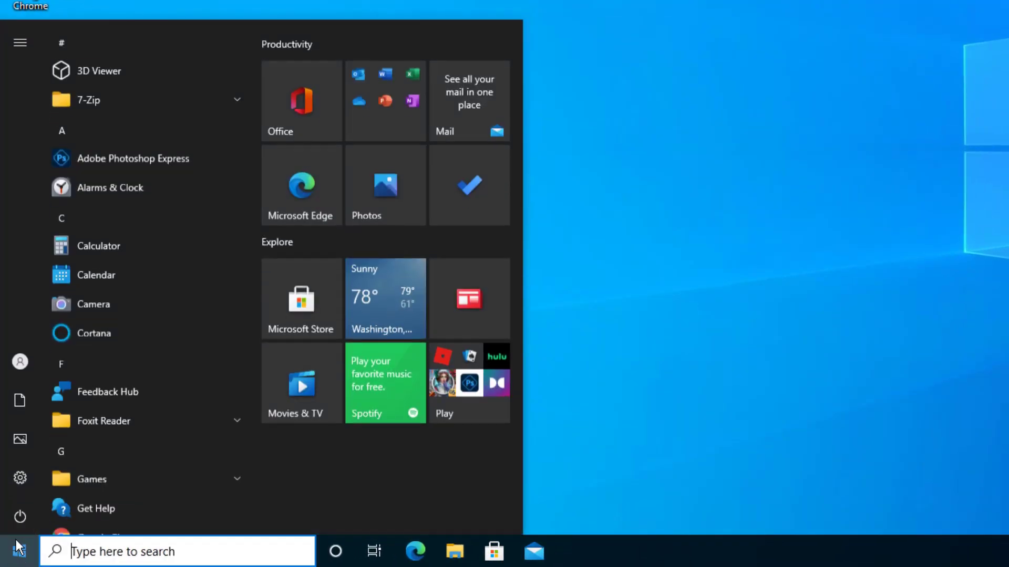
pyautogui.scroll(-10, 128, 293)
pyautogui.scroll(4, 129, 293)
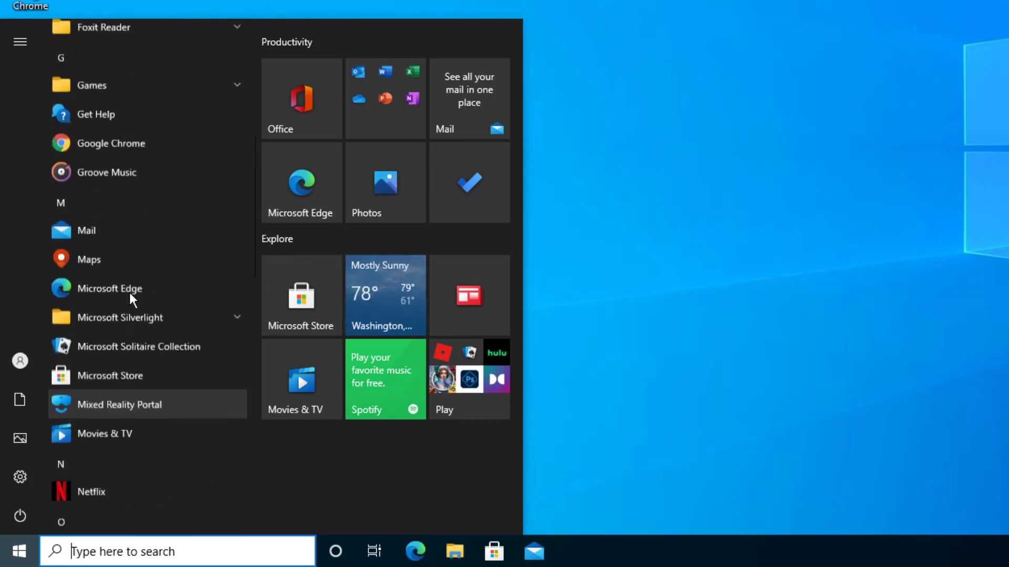
pyautogui.scroll(7, 132, 299)
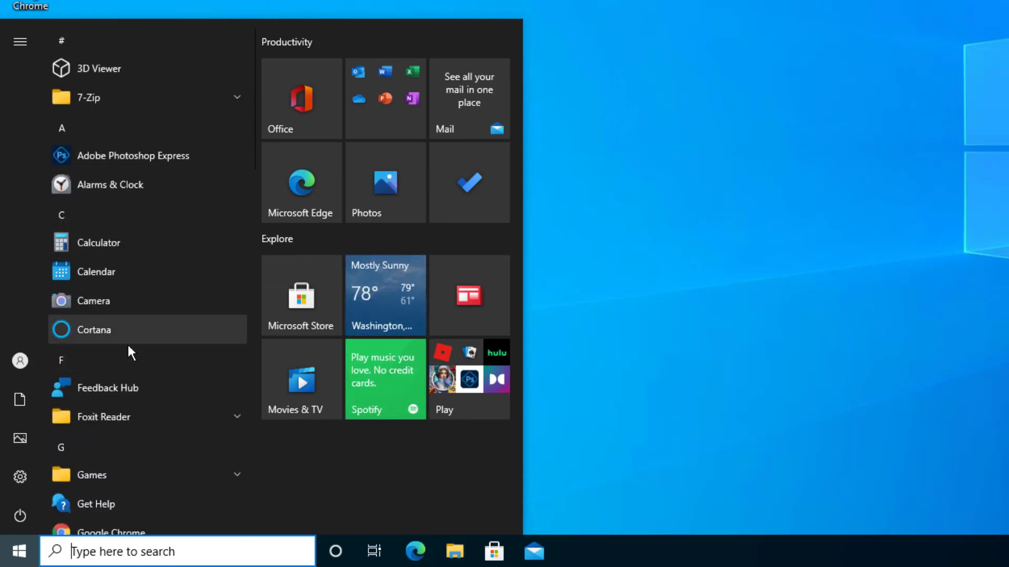
pyautogui.scroll(-5, 127, 342)
pyautogui.press('Escape')
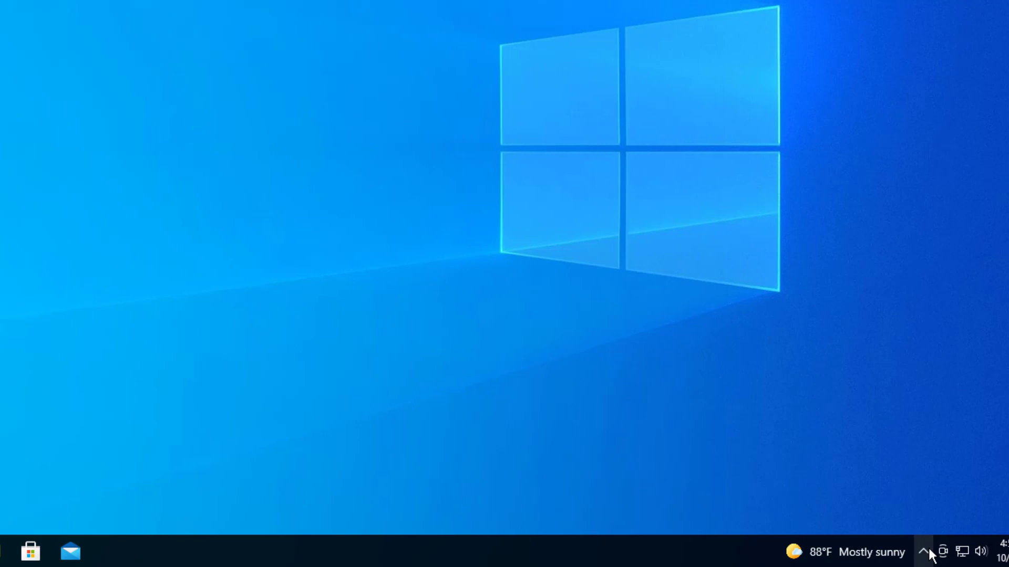
pyautogui.click(924, 551)
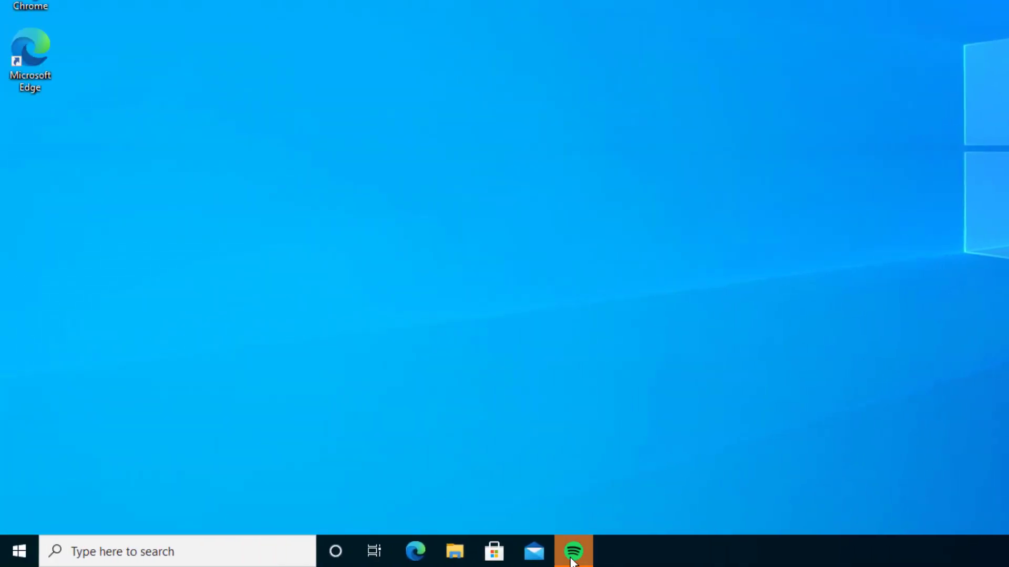
pyautogui.click(573, 554)
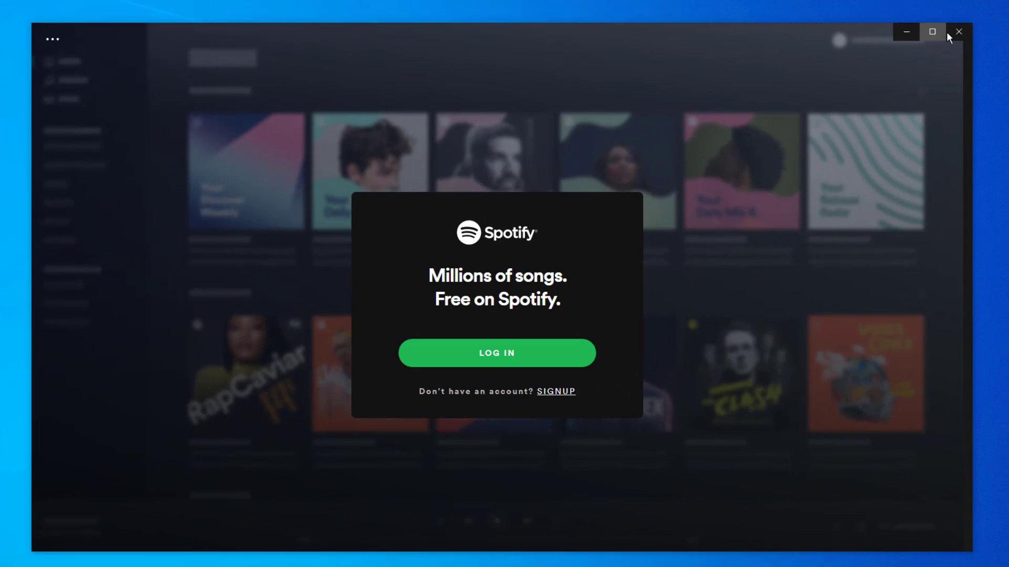
pyautogui.click(951, 31)
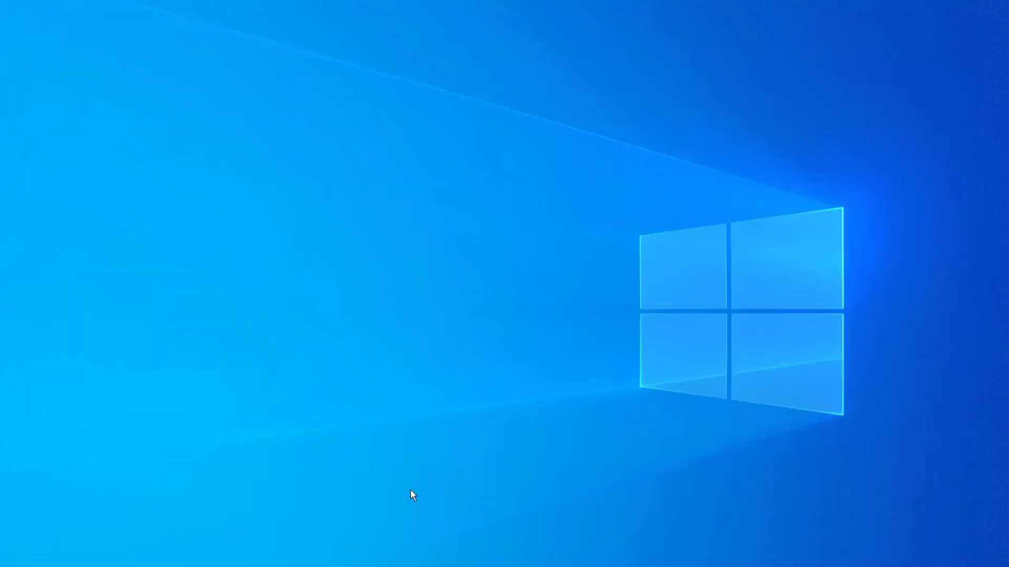